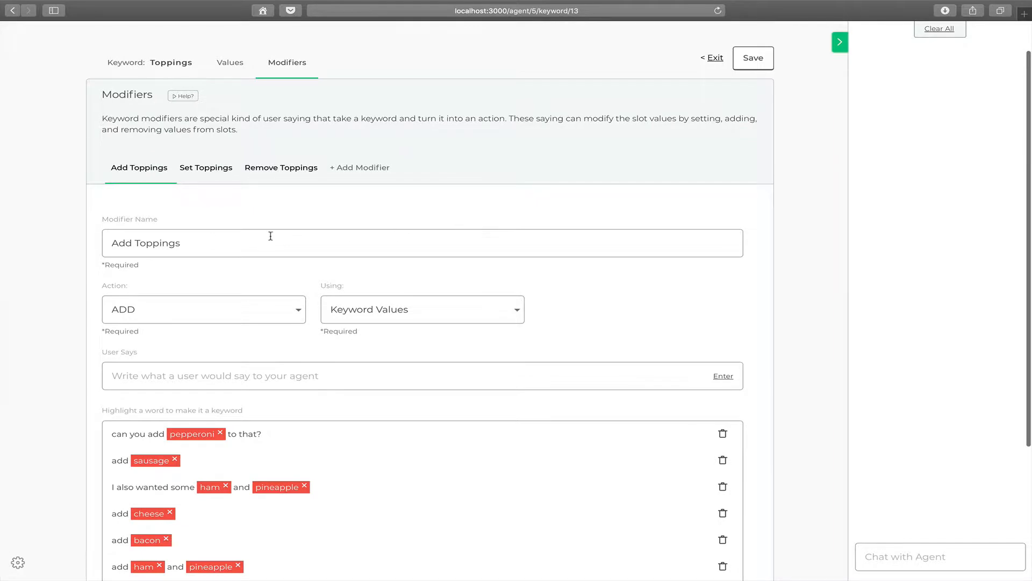
Examine the Add Toppings modifier's name, action, value source and example user sayings
{"action": "left_click_drag", "start_coordinate": [117, 247], "coordinate": [108, 245]}
{"action": "left_click", "coordinate": [268, 203]}
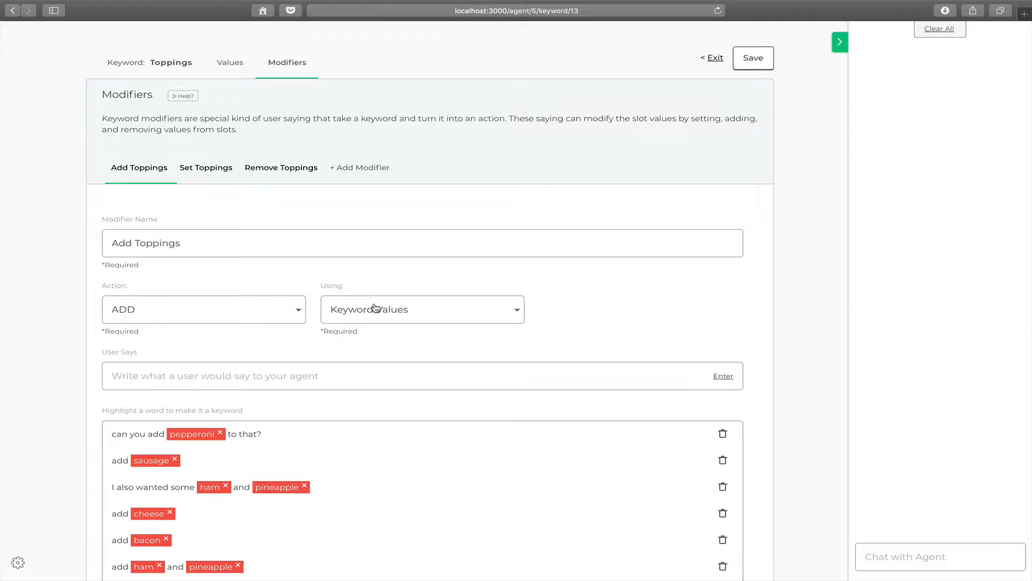
{"action": "scroll", "coordinate": [339, 344], "scroll_direction": "down", "scroll_amount": 1}
{"action": "left_click", "coordinate": [285, 341]}
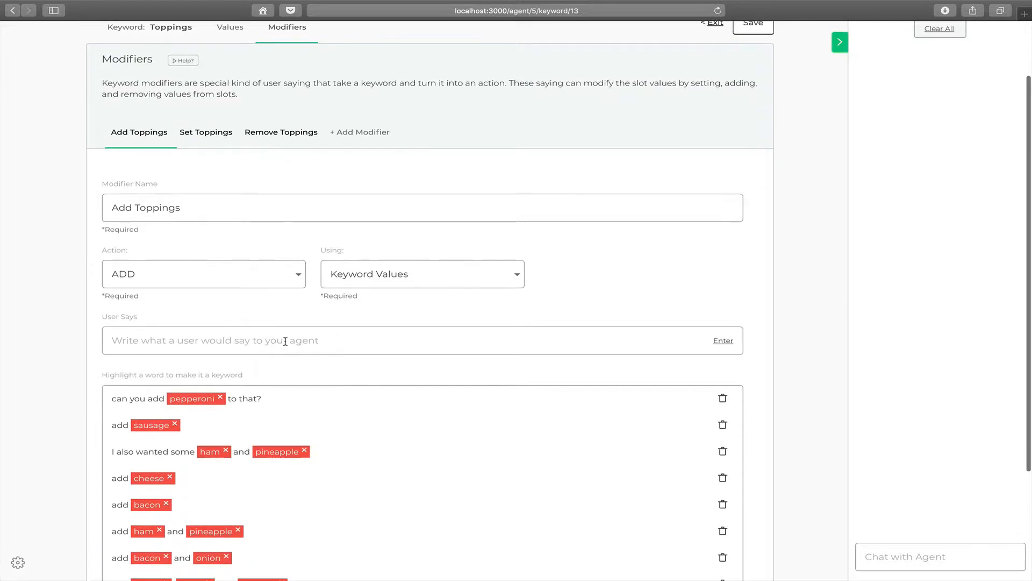
{"action": "scroll", "coordinate": [285, 379], "scroll_direction": "down", "scroll_amount": 1}
{"action": "scroll", "coordinate": [325, 361], "scroll_direction": "up", "scroll_amount": 2}
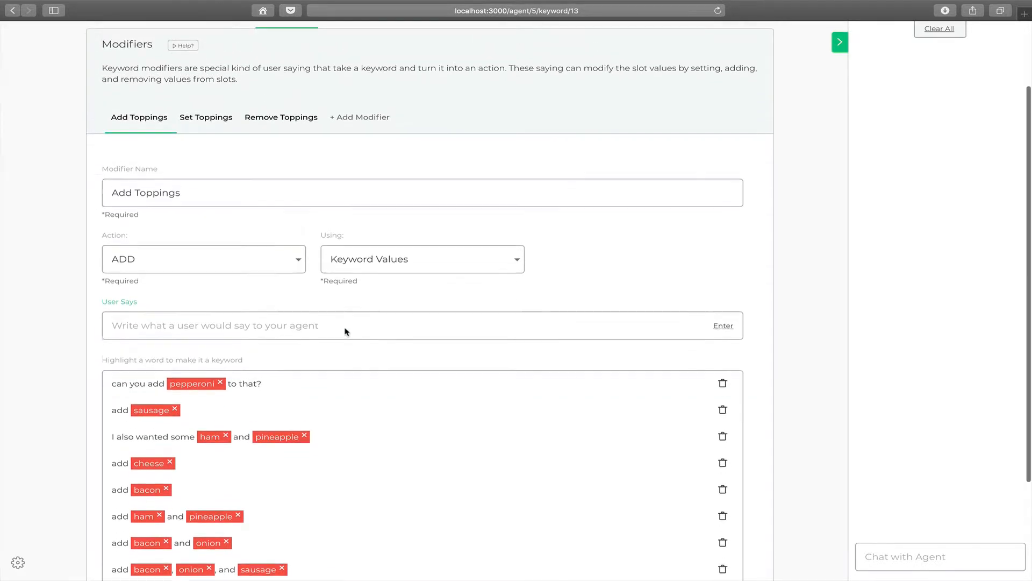
{"action": "scroll", "coordinate": [307, 276], "scroll_direction": "up", "scroll_amount": 2}
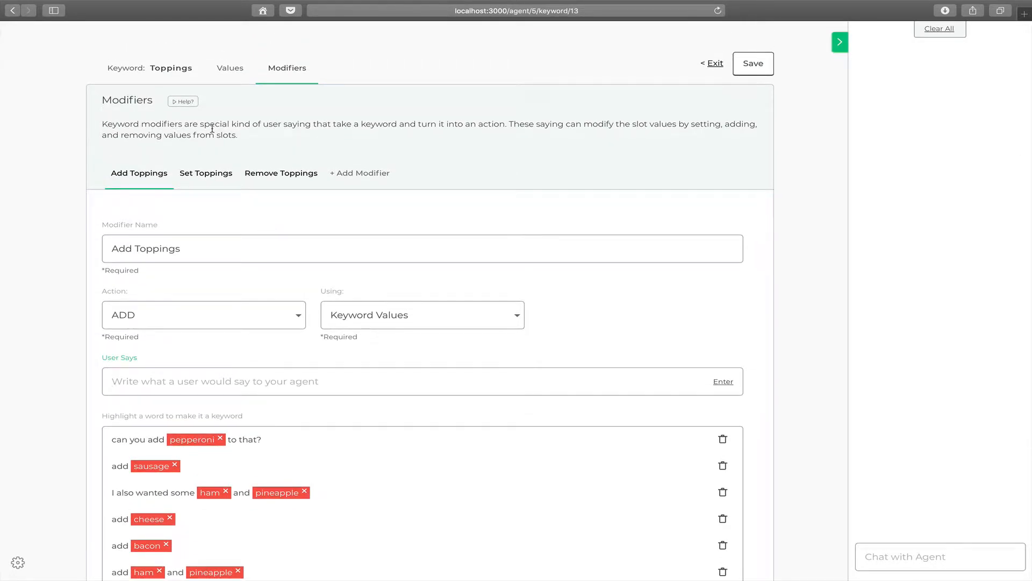
{"action": "scroll", "coordinate": [259, 129], "scroll_direction": "up", "scroll_amount": 1}
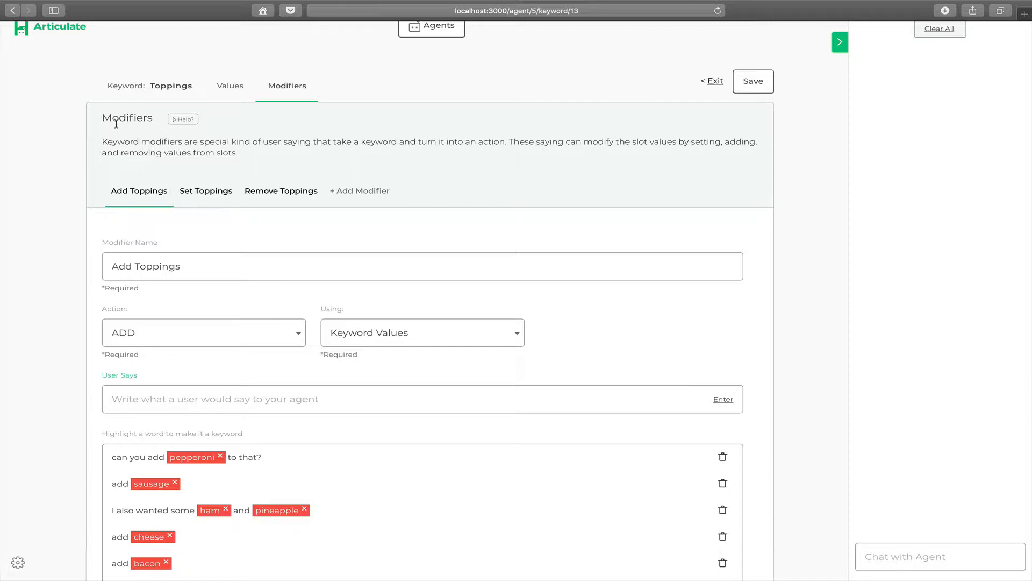
Review the available Action and Using options for the Add Toppings modifier, keeping ADD and Keyword Values
{"action": "mouse_move", "coordinate": [143, 205]}
{"action": "scroll", "coordinate": [207, 240], "scroll_direction": "down", "scroll_amount": 3}
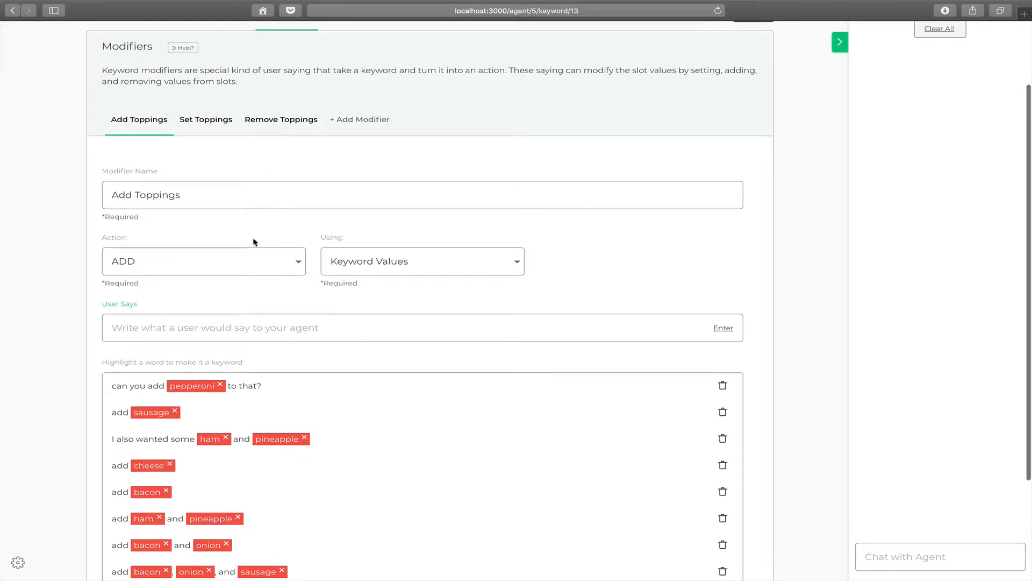
{"action": "left_click", "coordinate": [250, 270]}
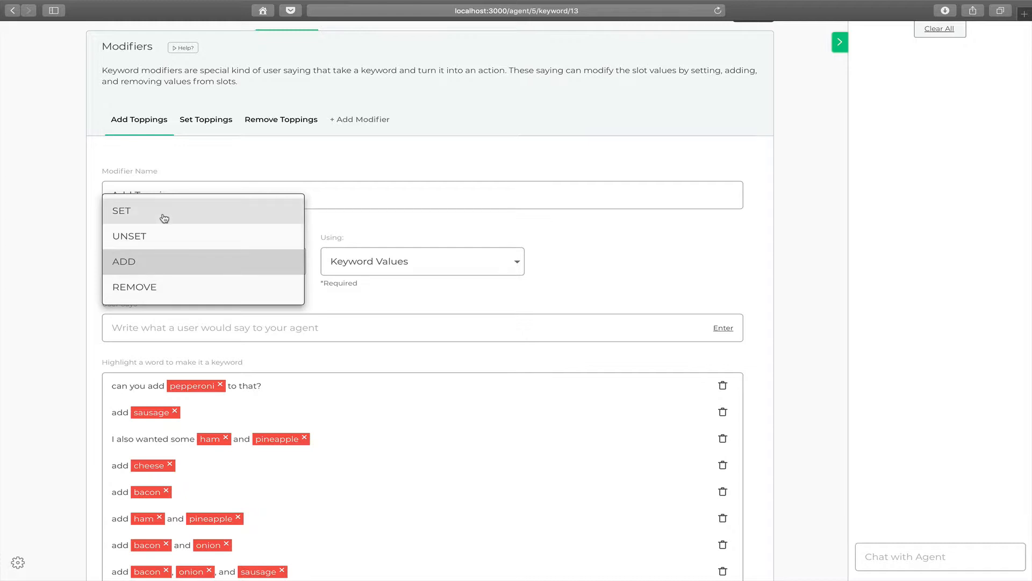
{"action": "left_click", "coordinate": [422, 222]}
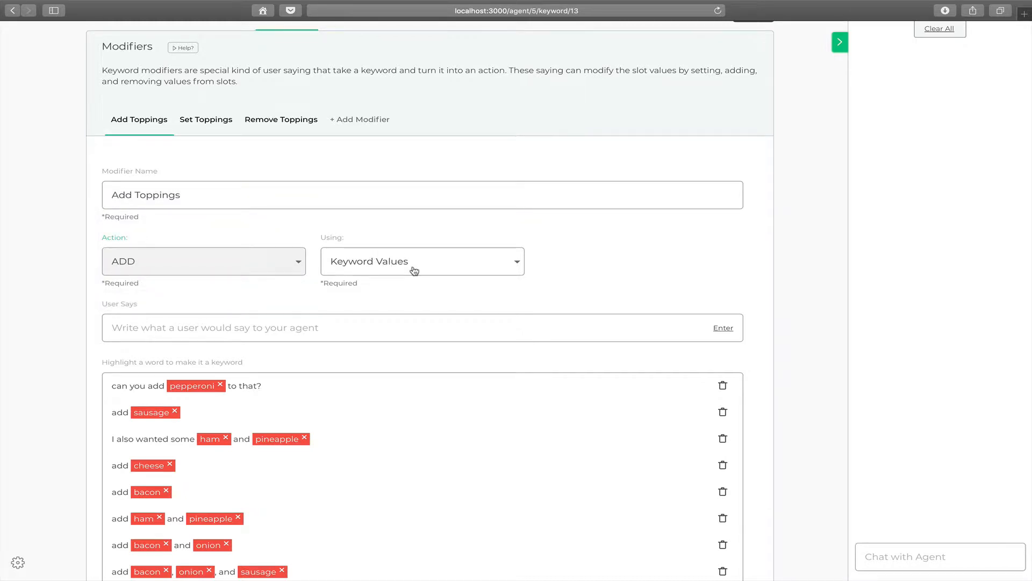
{"action": "left_click", "coordinate": [384, 263]}
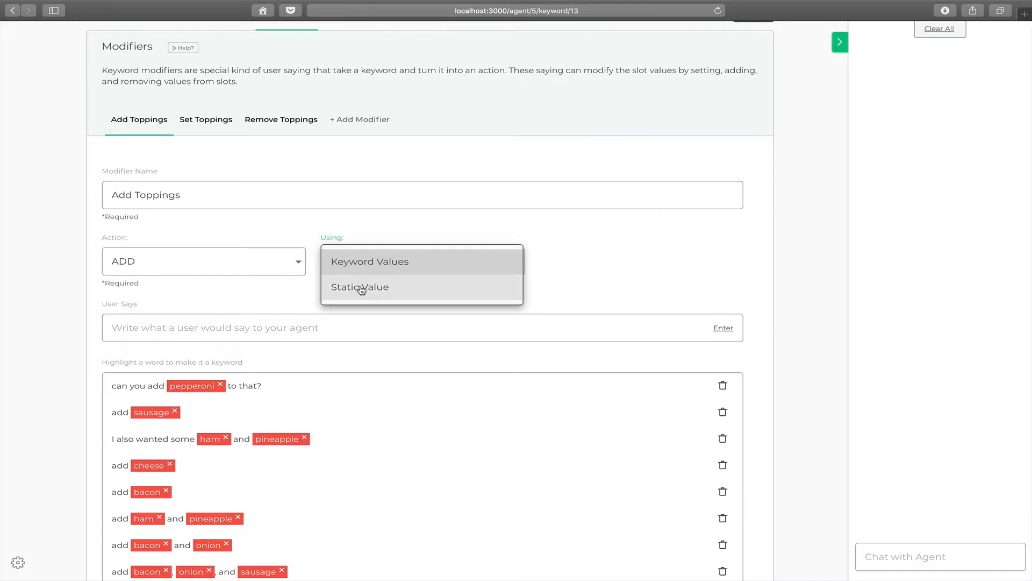
{"action": "left_click", "coordinate": [358, 267]}
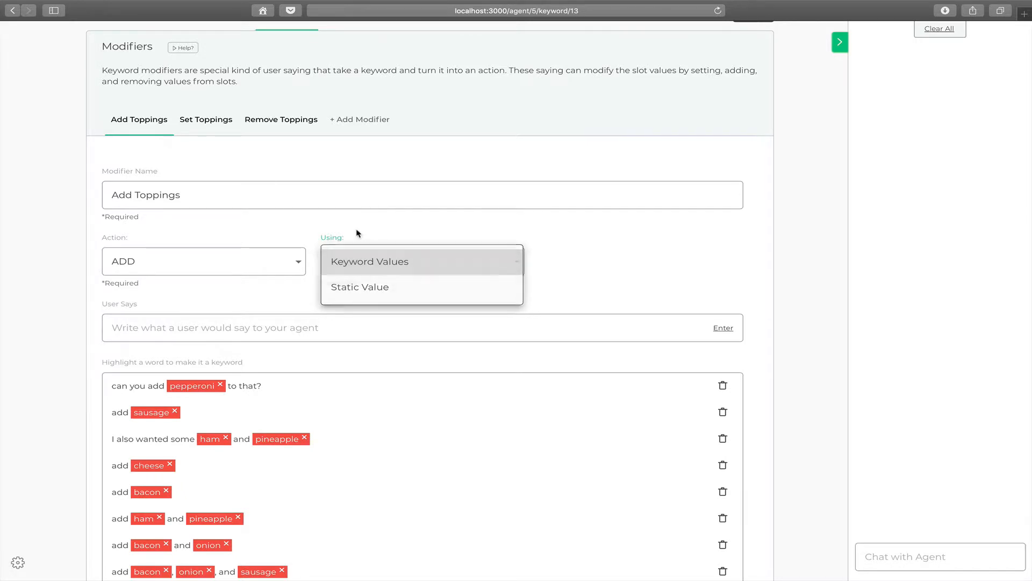
Review the Add Toppings example sayings and their highlighted topping keywords
{"action": "scroll", "coordinate": [228, 223], "scroll_direction": "down", "scroll_amount": 1}
{"action": "scroll", "coordinate": [205, 209], "scroll_direction": "down", "scroll_amount": 3}
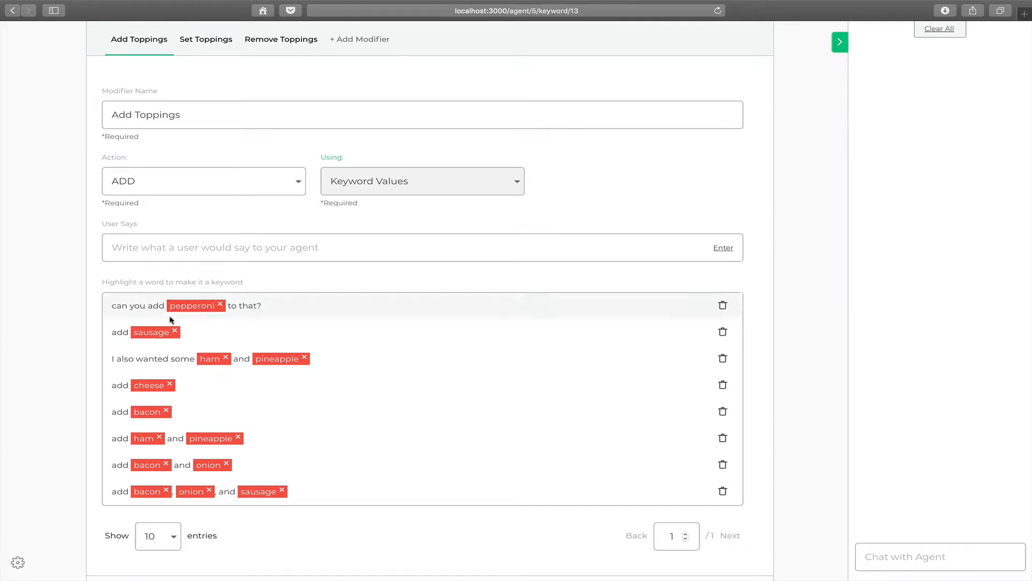
{"action": "scroll", "coordinate": [168, 218], "scroll_direction": "up", "scroll_amount": 2}
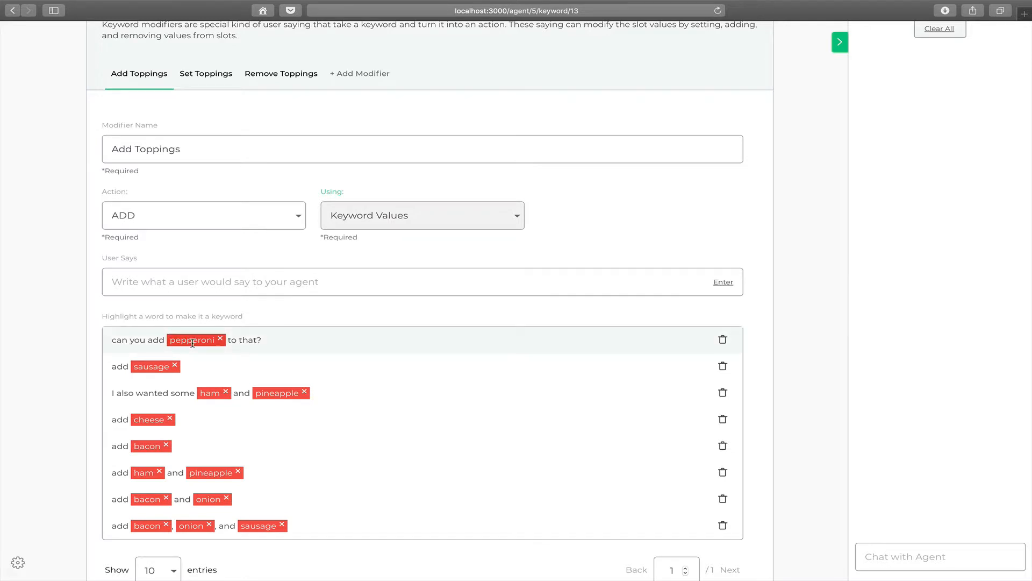
Start a test order by sending the agent the chat message "can I get a pizza?"
{"action": "scroll", "coordinate": [789, 184], "scroll_direction": "down", "scroll_amount": 3}
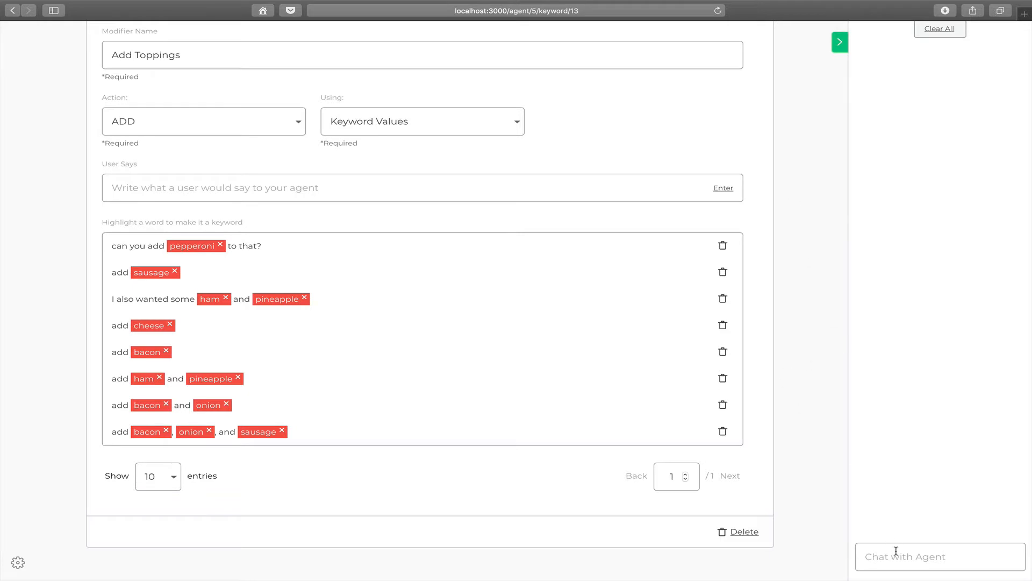
{"action": "type", "text": "can I get a pizza?"}
{"action": "key", "text": "Return"}
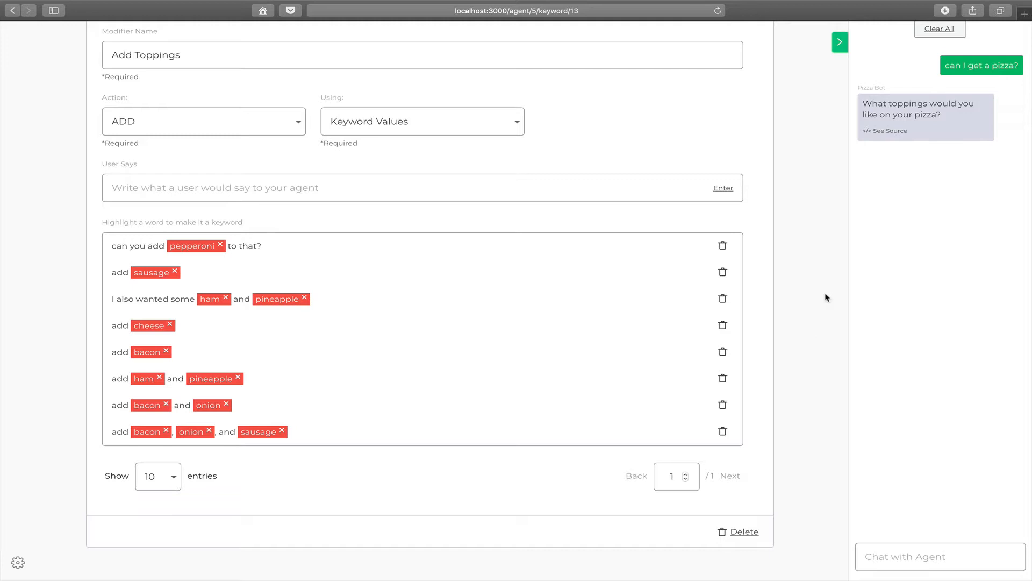
Show the Set Toppings modifier and test it by sending the agent "ham and pineapple please"
{"action": "scroll", "coordinate": [826, 293], "scroll_direction": "up", "scroll_amount": 3}
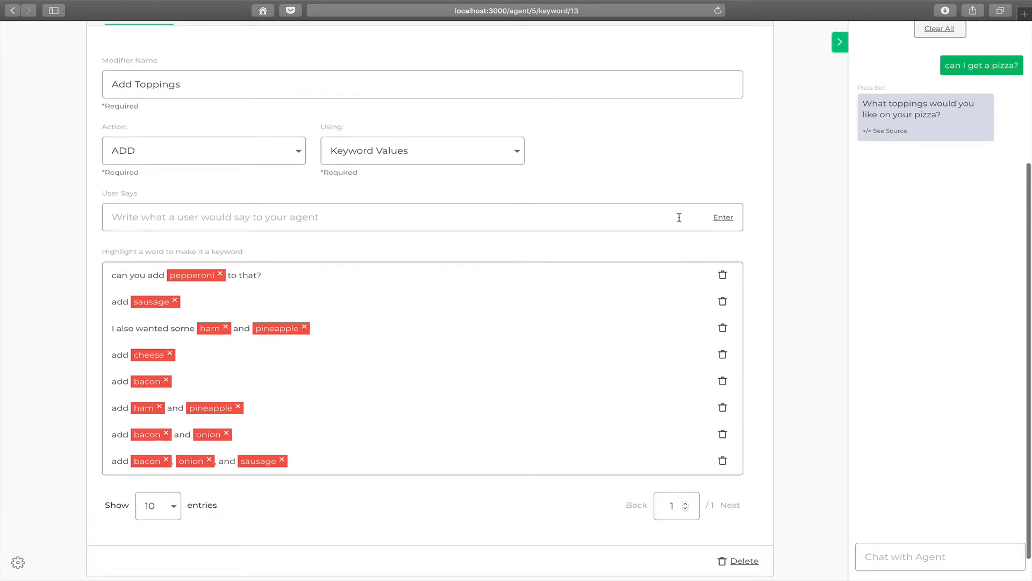
{"action": "left_click", "coordinate": [206, 82]}
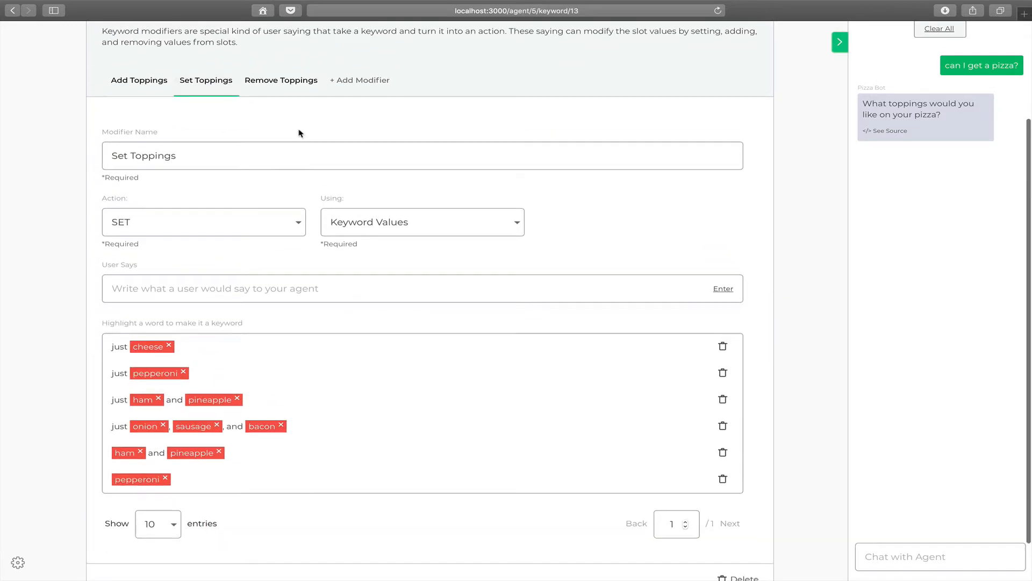
{"action": "scroll", "coordinate": [431, 161], "scroll_direction": "down", "scroll_amount": 1}
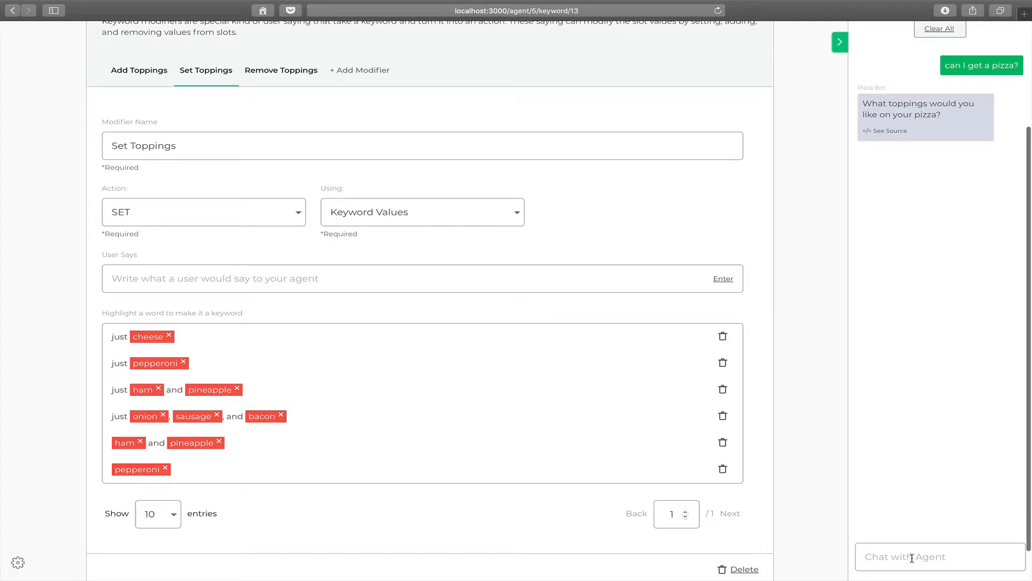
{"action": "type", "text": "ham and pineapple please"}
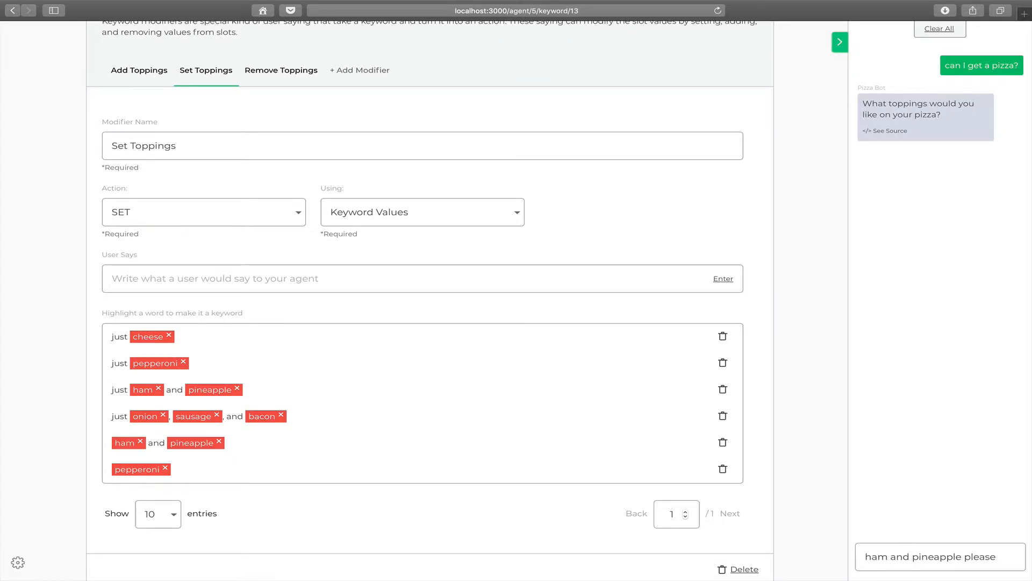
{"action": "key", "text": "Return"}
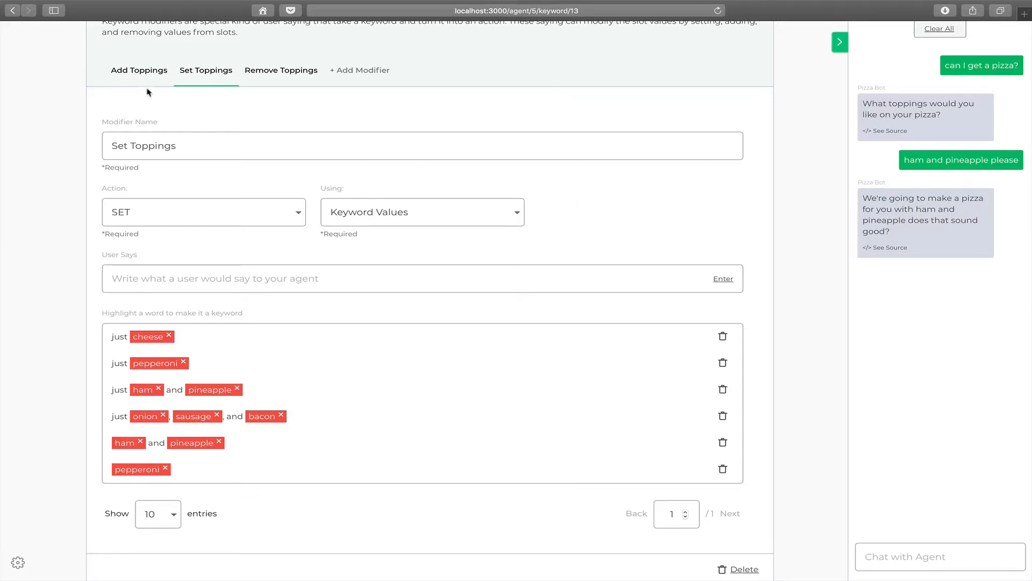
Show the Add Toppings modifier and test it by sending the agent "add some bacon"
{"action": "left_click", "coordinate": [156, 70]}
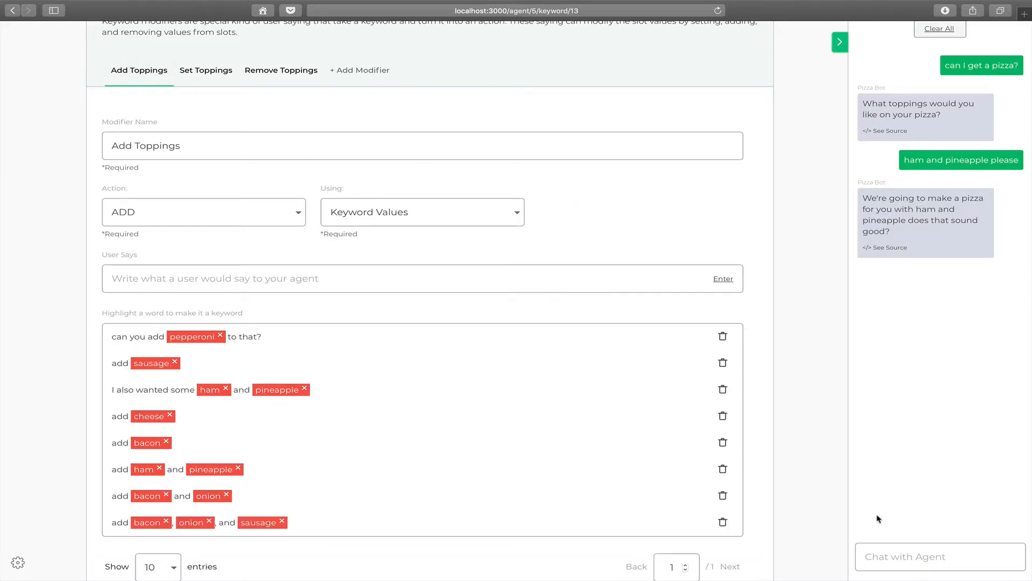
{"action": "left_click", "coordinate": [928, 552]}
{"action": "type", "text": "add some bacon"}
{"action": "key", "text": "Return"}
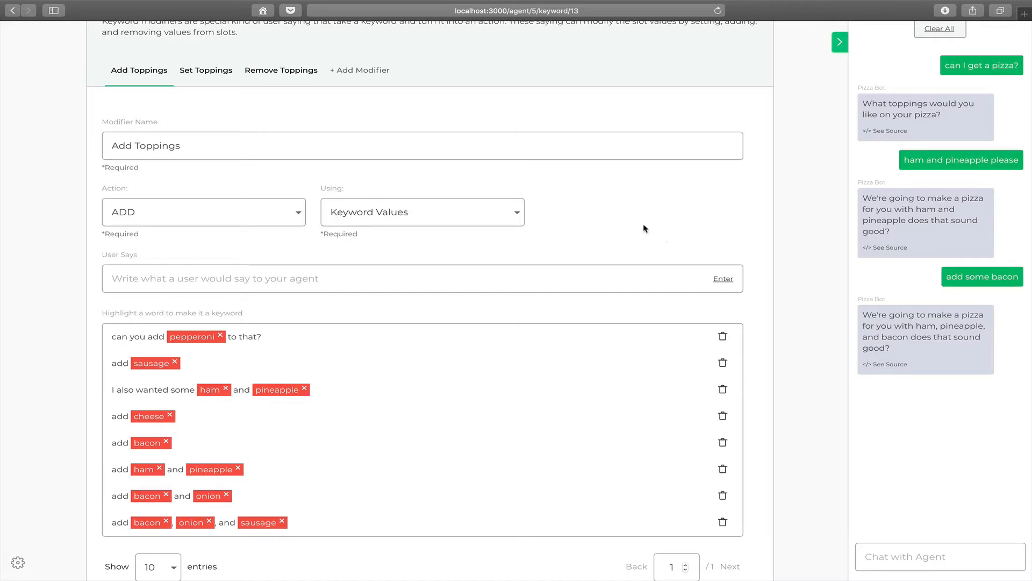
Show the Remove Toppings modifier and test it by sending the agent "remove the pineapple"
{"action": "mouse_move", "coordinate": [150, 78]}
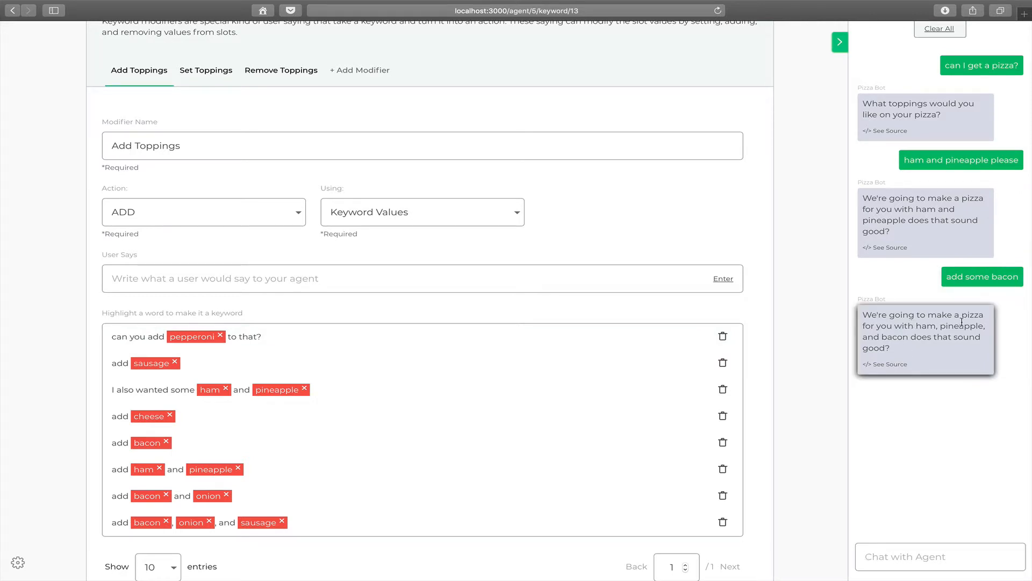
{"action": "left_click", "coordinate": [280, 70]}
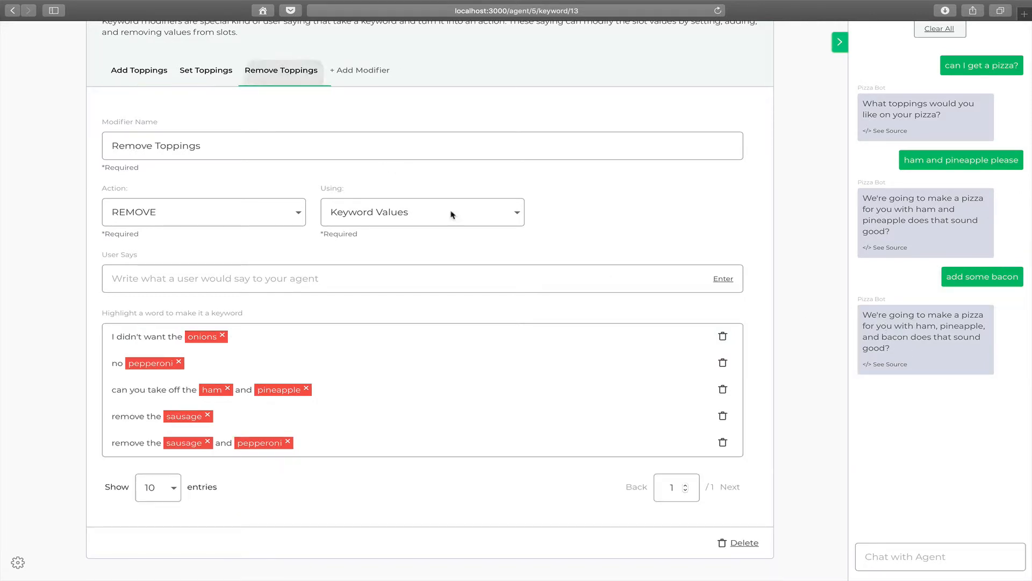
{"action": "left_click", "coordinate": [956, 555]}
{"action": "type", "text": "remove "}
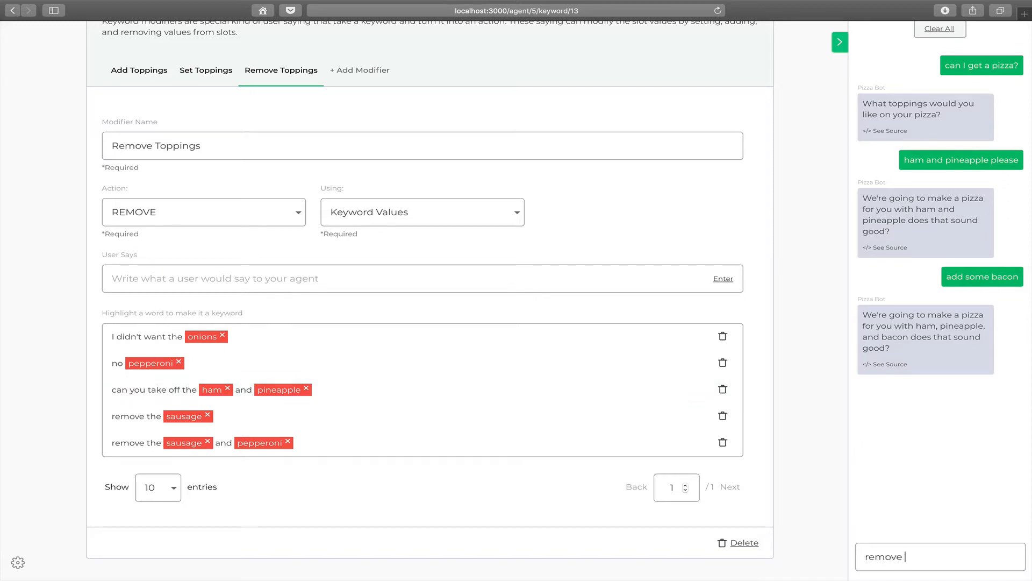
{"action": "type", "text": "the pineapple"}
{"action": "key", "text": "Return"}
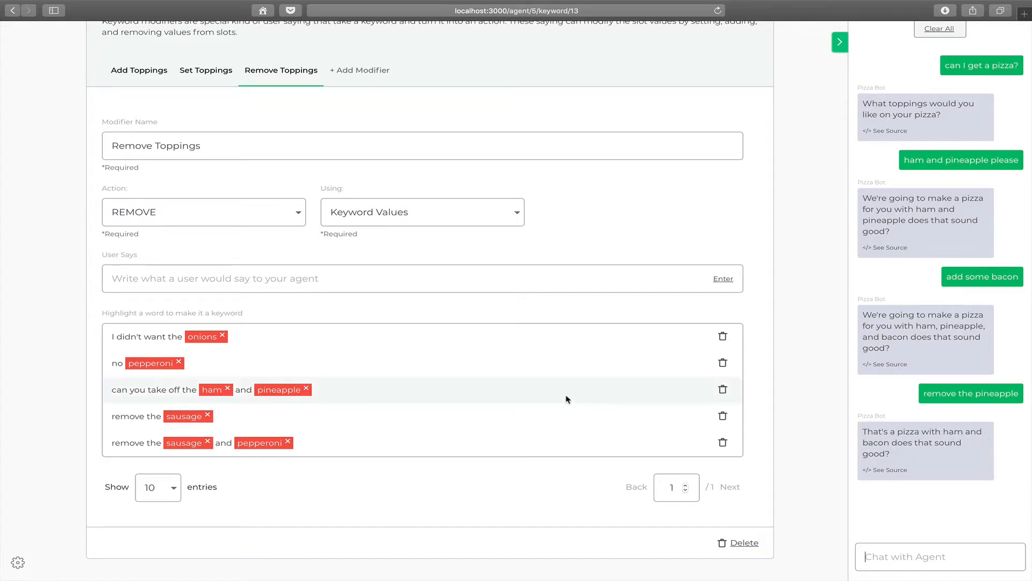
Look through the Set Toppings, Add Toppings and Remove Toppings modifiers once more, ending on Remove Toppings
{"action": "scroll", "coordinate": [599, 312], "scroll_direction": "up", "scroll_amount": 1}
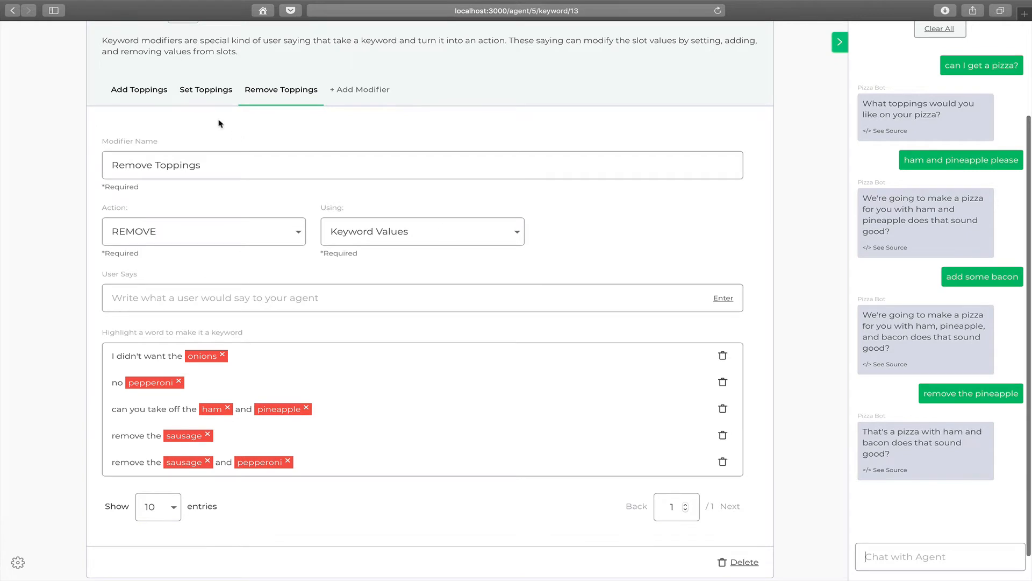
{"action": "left_click", "coordinate": [208, 91]}
{"action": "left_click", "coordinate": [130, 93]}
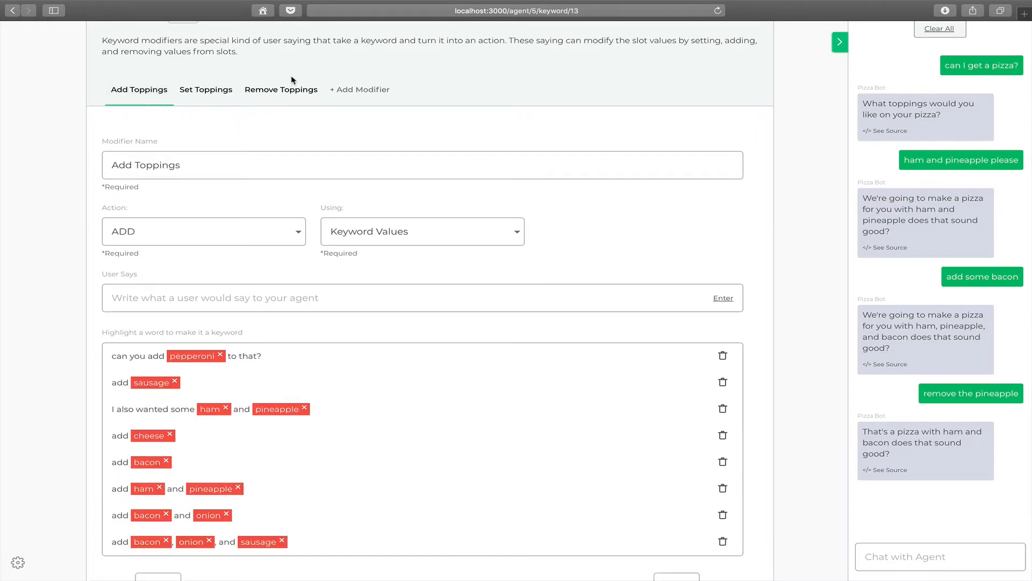
{"action": "left_click", "coordinate": [304, 90]}
{"action": "scroll", "coordinate": [387, 149], "scroll_direction": "up", "scroll_amount": 1}
{"action": "scroll", "coordinate": [387, 150], "scroll_direction": "up", "scroll_amount": 5}
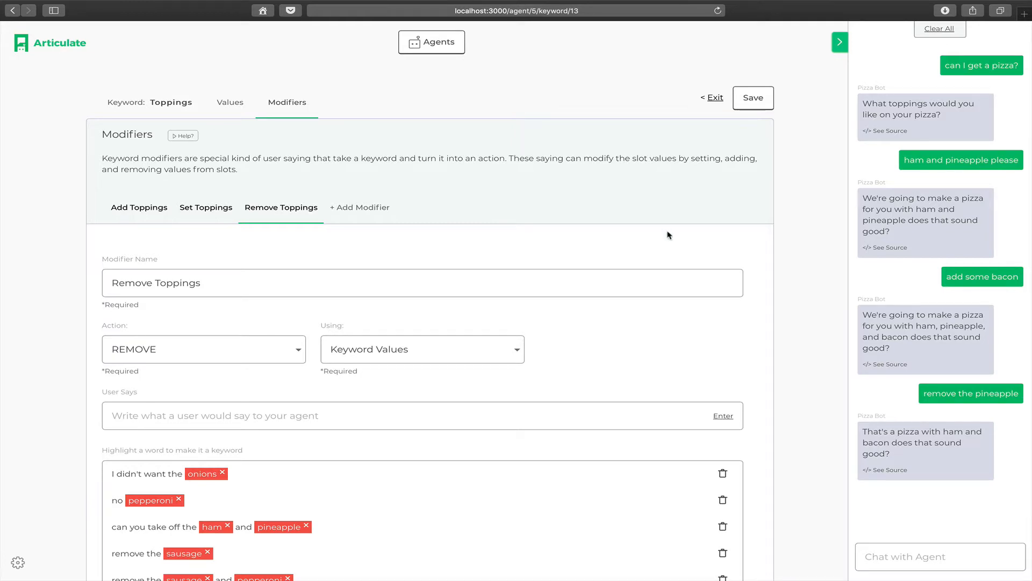
Exit the Toppings keyword and open the Confirmation keyword to view its values
{"action": "left_click", "coordinate": [715, 98]}
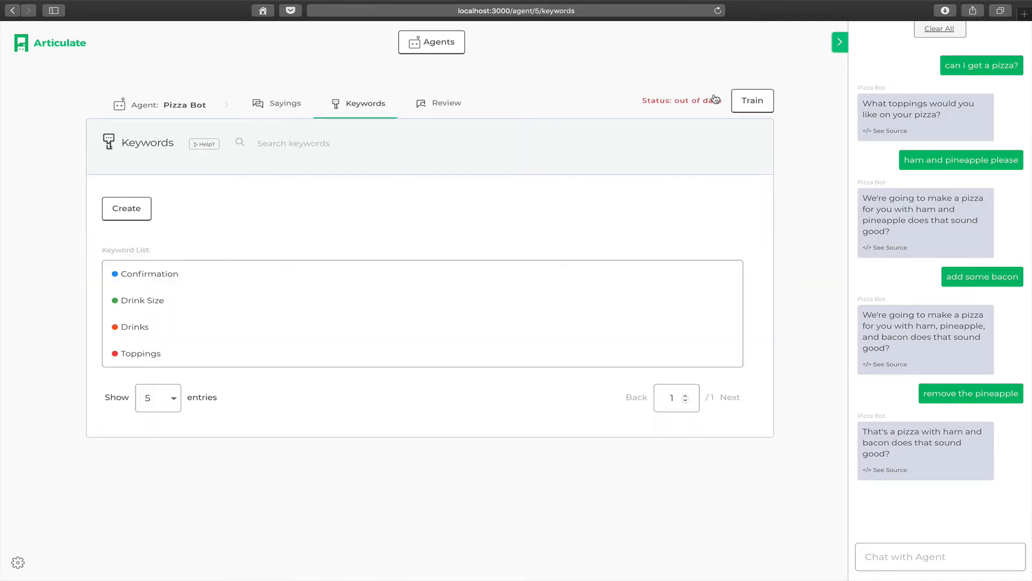
{"action": "left_click", "coordinate": [168, 276]}
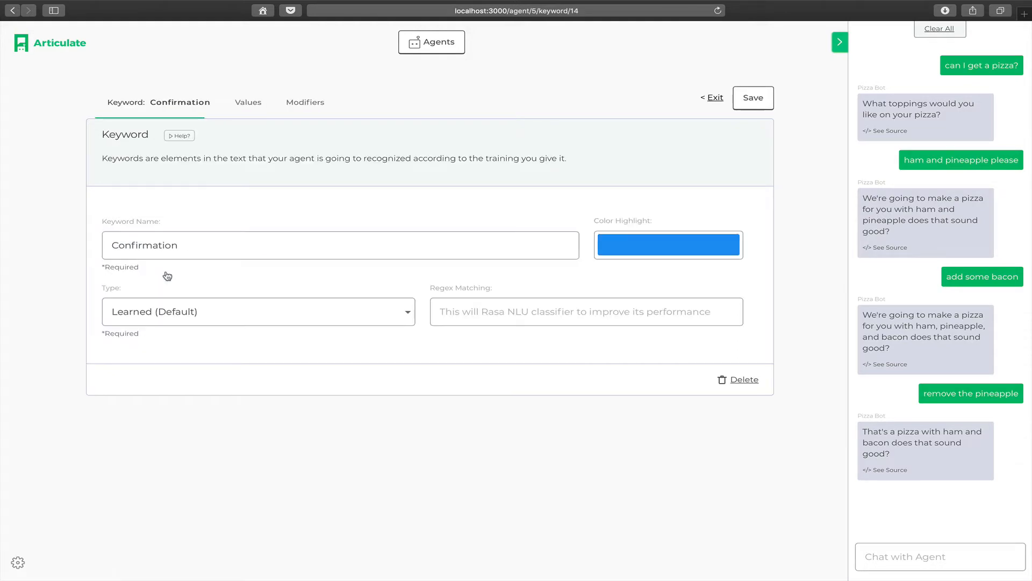
{"action": "left_click", "coordinate": [261, 107]}
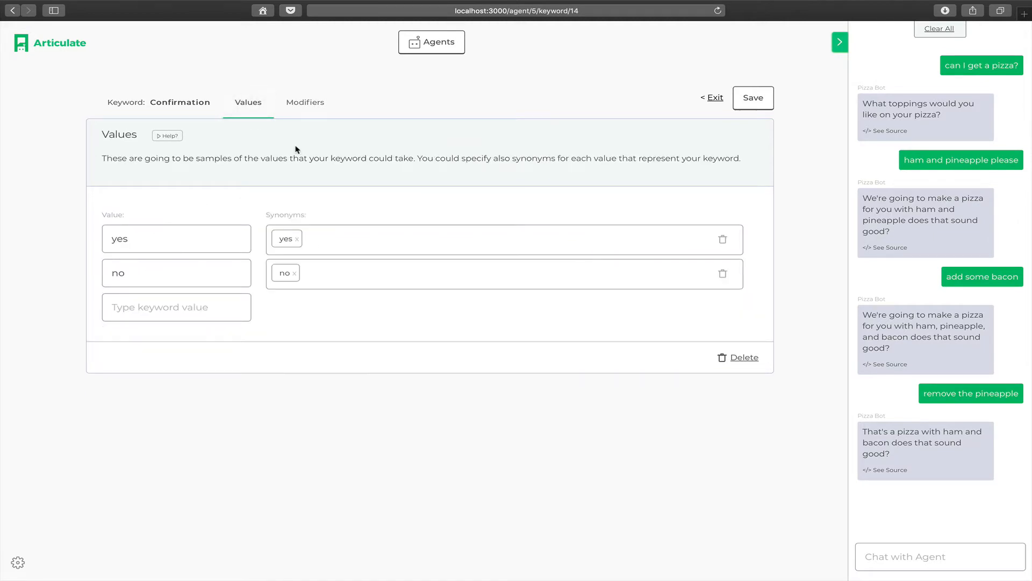
Open the Confirmation keyword's modifiers and examine the Affirmation modifier's action, static value and example sayings
{"action": "left_click", "coordinate": [318, 103]}
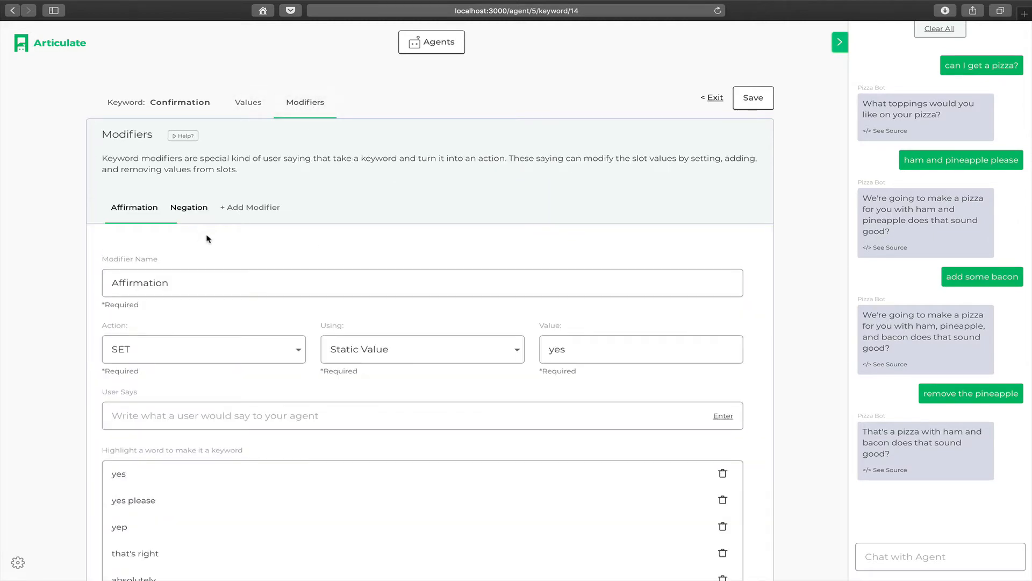
{"action": "scroll", "coordinate": [207, 238], "scroll_direction": "down", "scroll_amount": 2}
{"action": "mouse_move", "coordinate": [200, 172]}
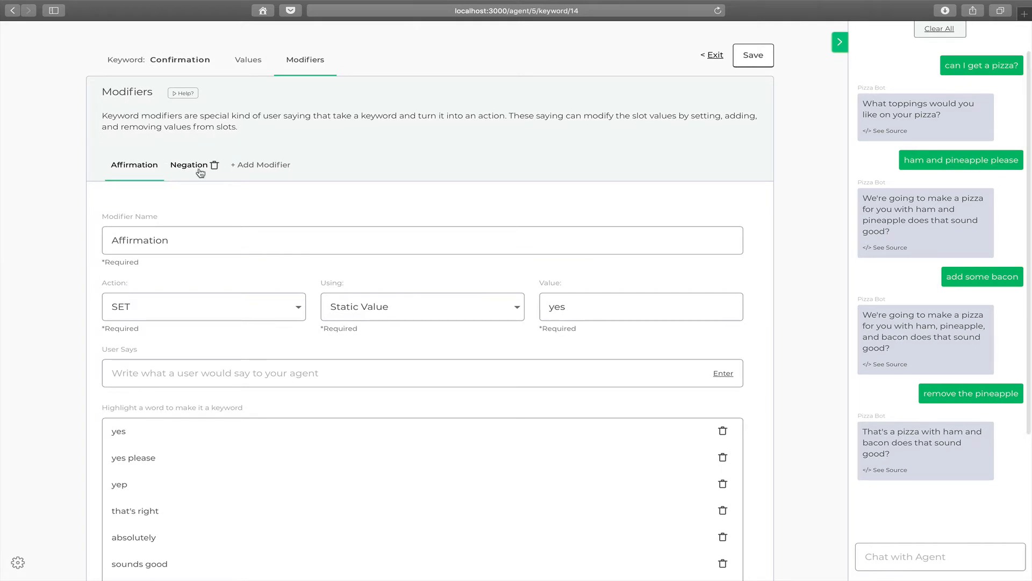
{"action": "scroll", "coordinate": [215, 199], "scroll_direction": "down", "scroll_amount": 1}
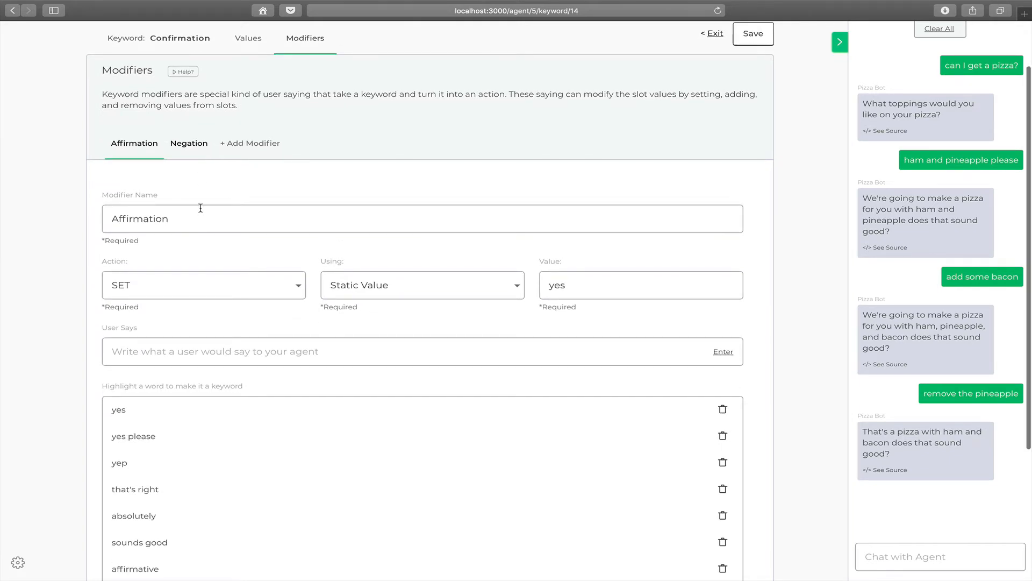
{"action": "scroll", "coordinate": [197, 269], "scroll_direction": "down", "scroll_amount": 2}
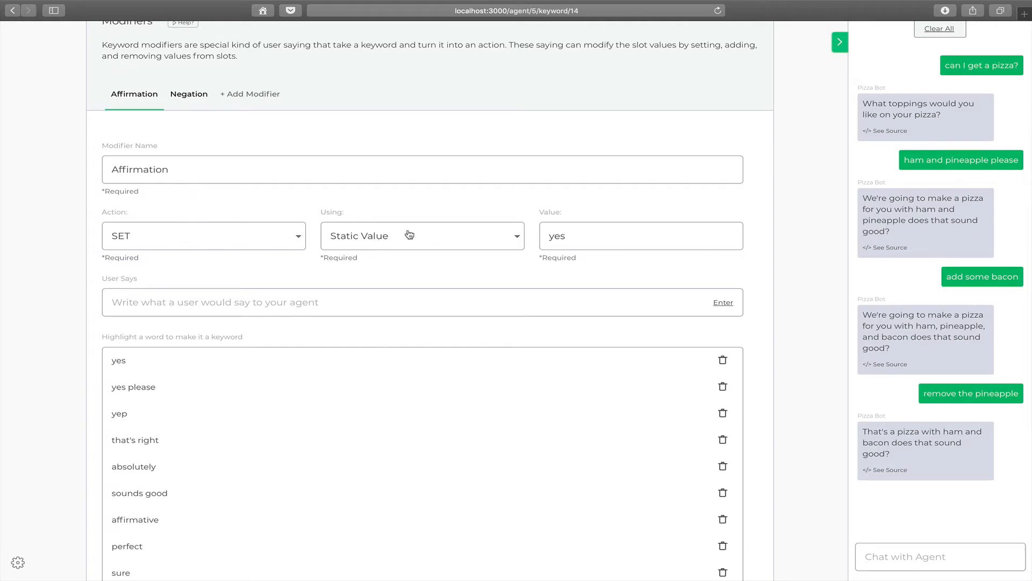
Compare the static values and example sayings of the Confirmation keyword's Affirmation and Negation modifiers, returning to Affirmation
{"action": "scroll", "coordinate": [387, 216], "scroll_direction": "up", "scroll_amount": 1}
{"action": "mouse_move", "coordinate": [129, 98]}
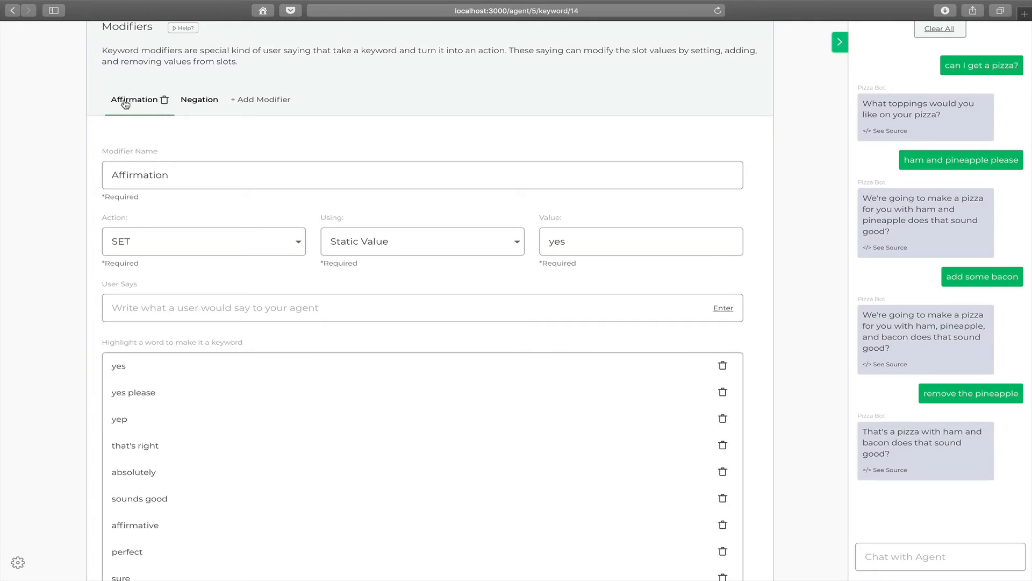
{"action": "double_click", "coordinate": [611, 245]}
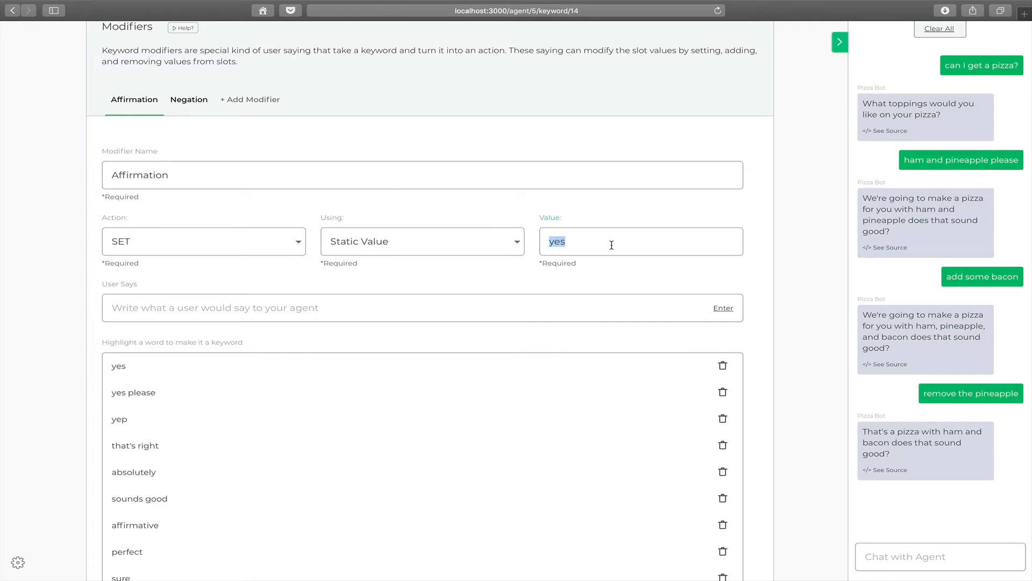
{"action": "mouse_move", "coordinate": [191, 106]}
{"action": "left_click", "coordinate": [618, 246]}
{"action": "left_click", "coordinate": [196, 108]}
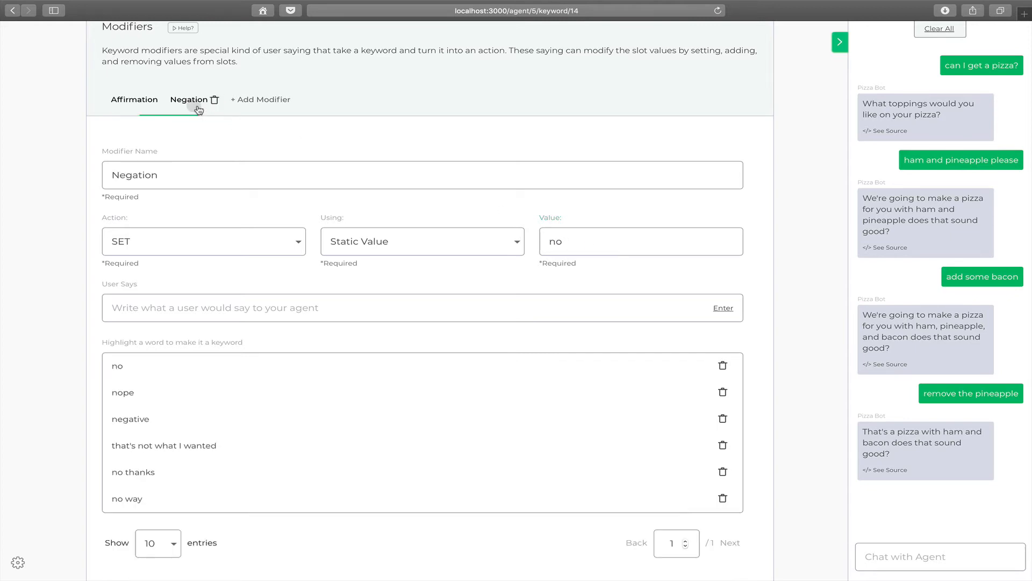
{"action": "left_click", "coordinate": [119, 105]}
{"action": "scroll", "coordinate": [921, 438], "scroll_direction": "down", "scroll_amount": 1}
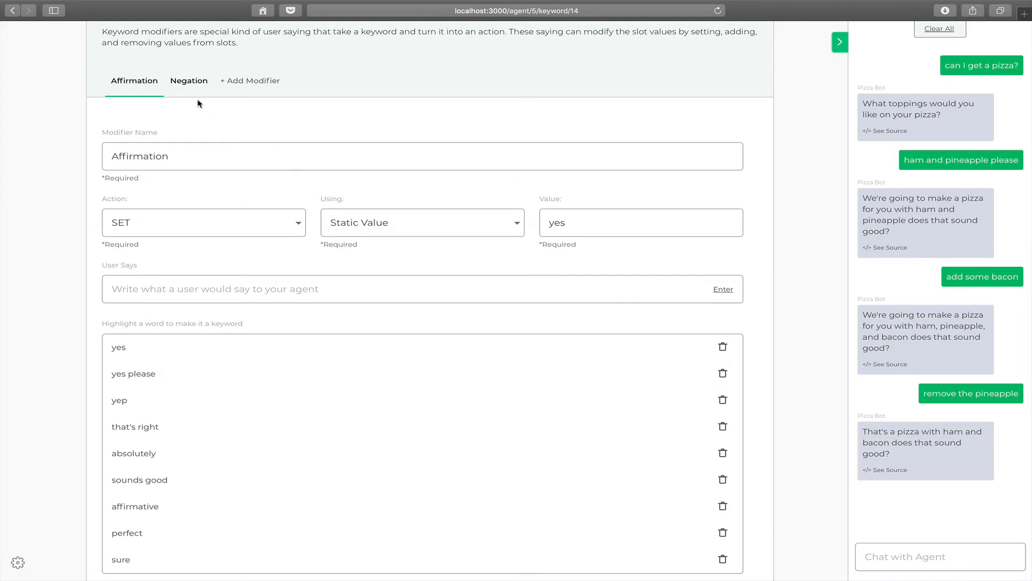
Show the Negation modifier and test it by sending the agent "that's not what I wanted"
{"action": "left_click", "coordinate": [191, 82]}
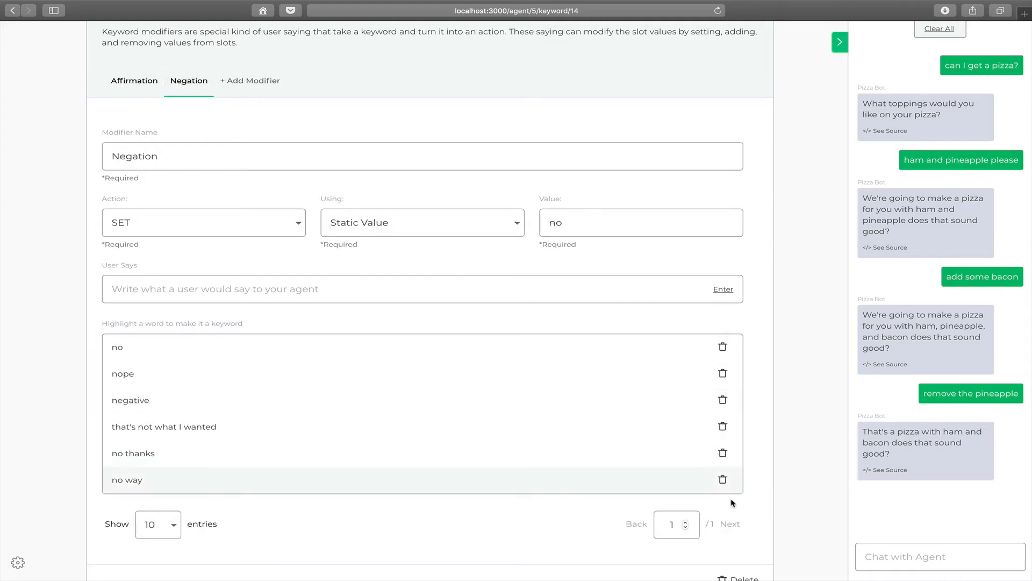
{"action": "type", "text": "that's"}
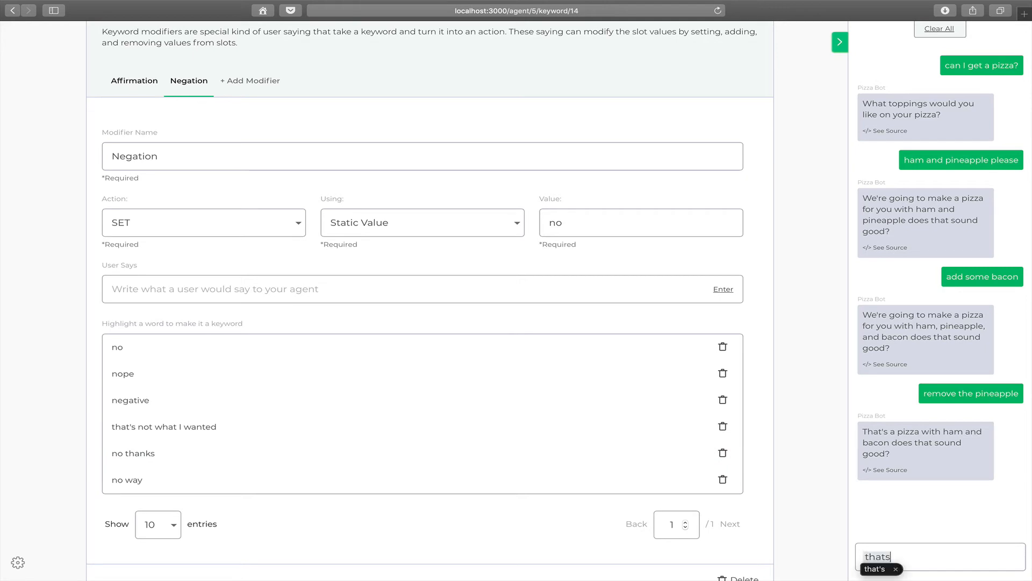
{"action": "type", "text": " not what I wanted"}
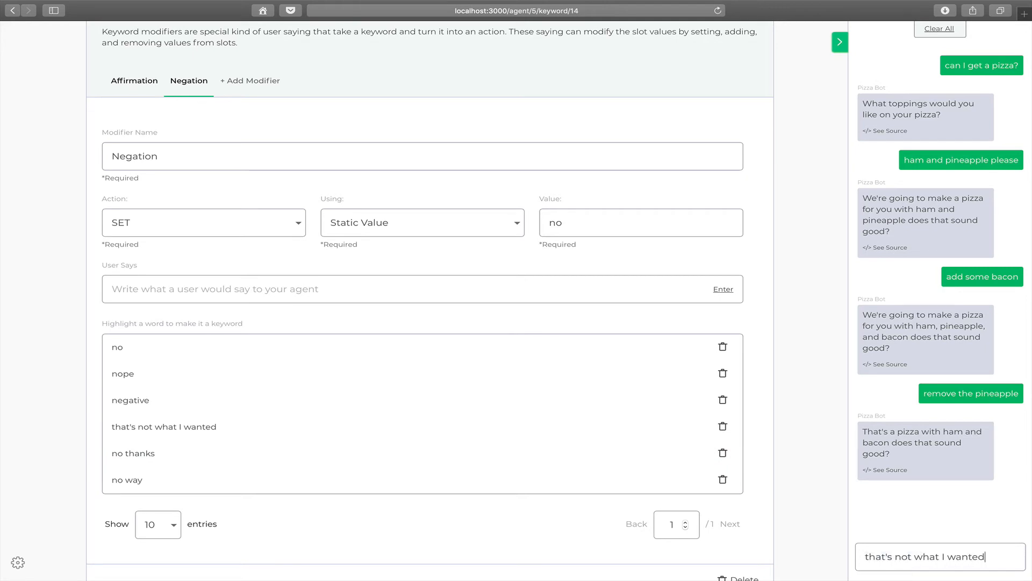
{"action": "key", "text": "Return"}
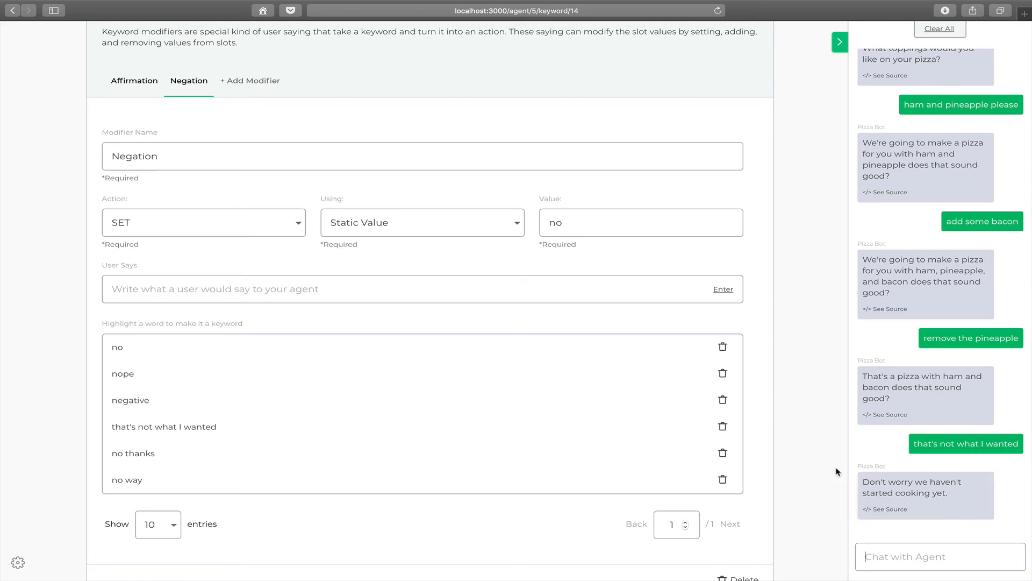
Review the Confirmation keyword's values and synonyms, and return to its modifiers
{"action": "scroll", "coordinate": [813, 411], "scroll_direction": "up", "scroll_amount": 5}
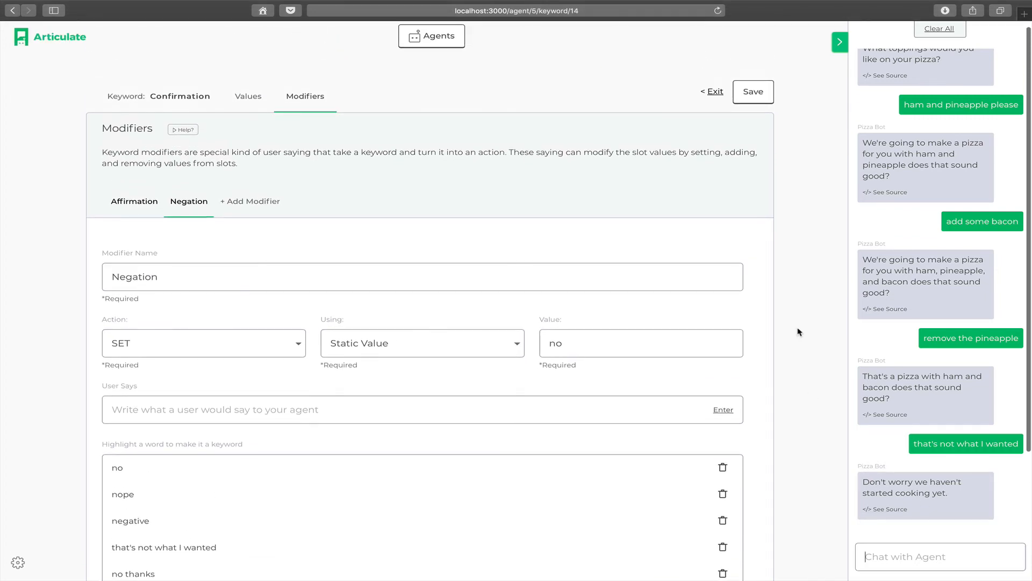
{"action": "left_click", "coordinate": [250, 109]}
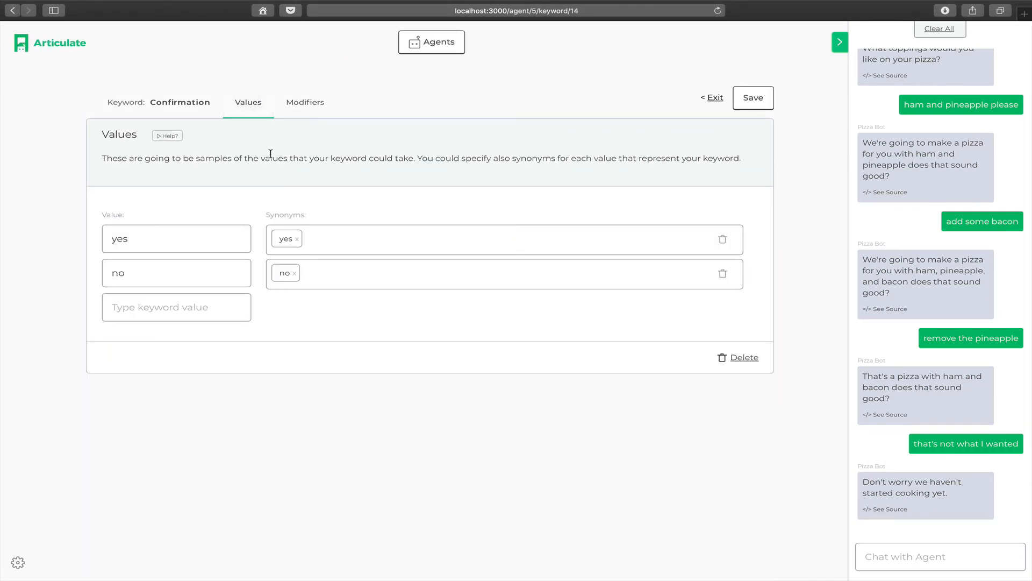
{"action": "left_click", "coordinate": [299, 111]}
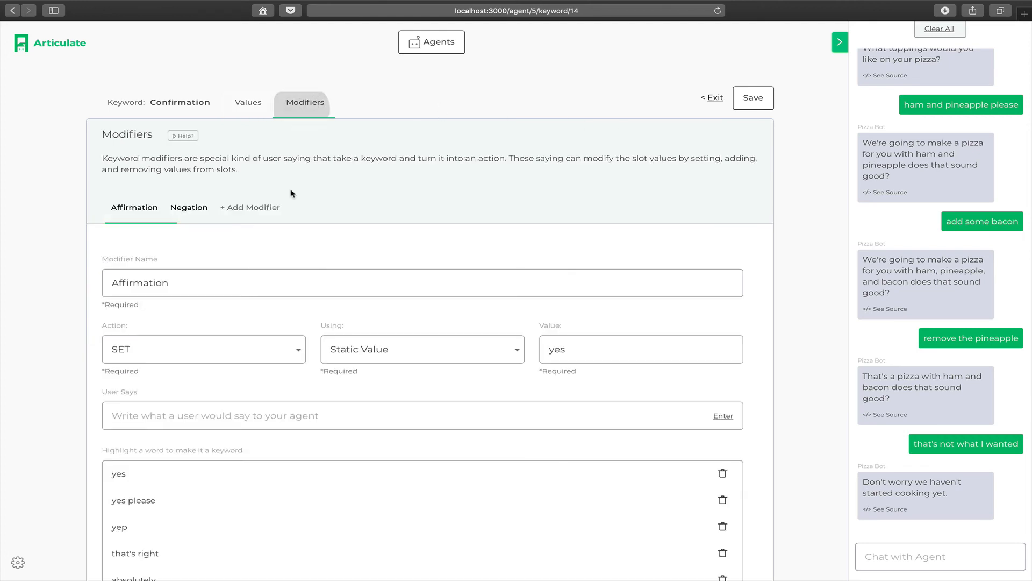